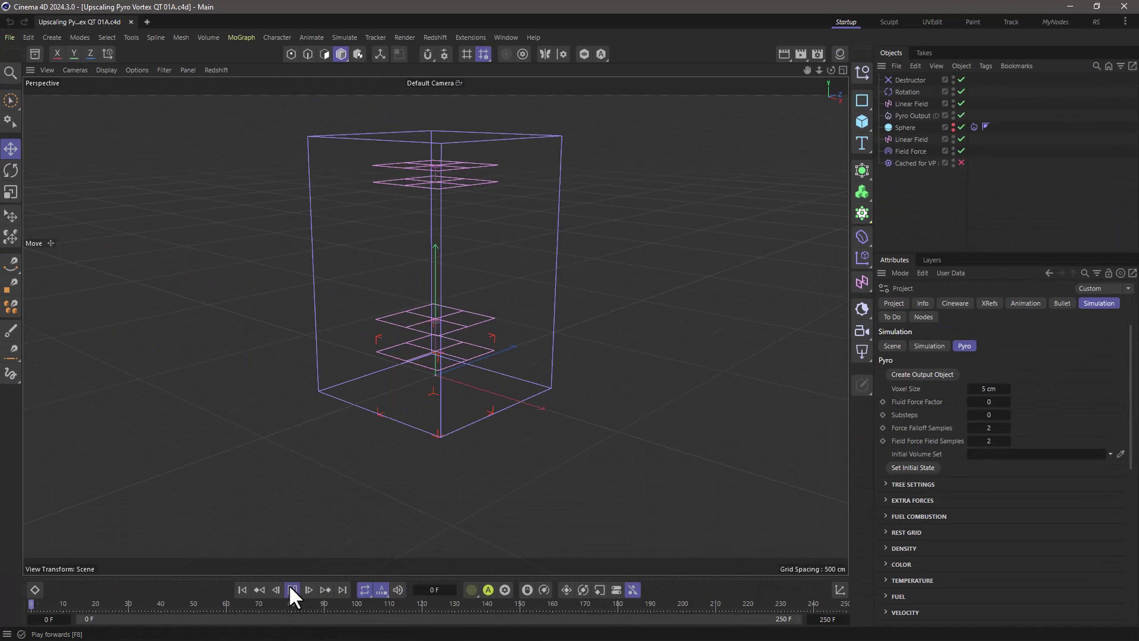
# Play the Pyro smoke simulation at 5 cm voxels and pause at frame 99
pyautogui.click(292, 589)
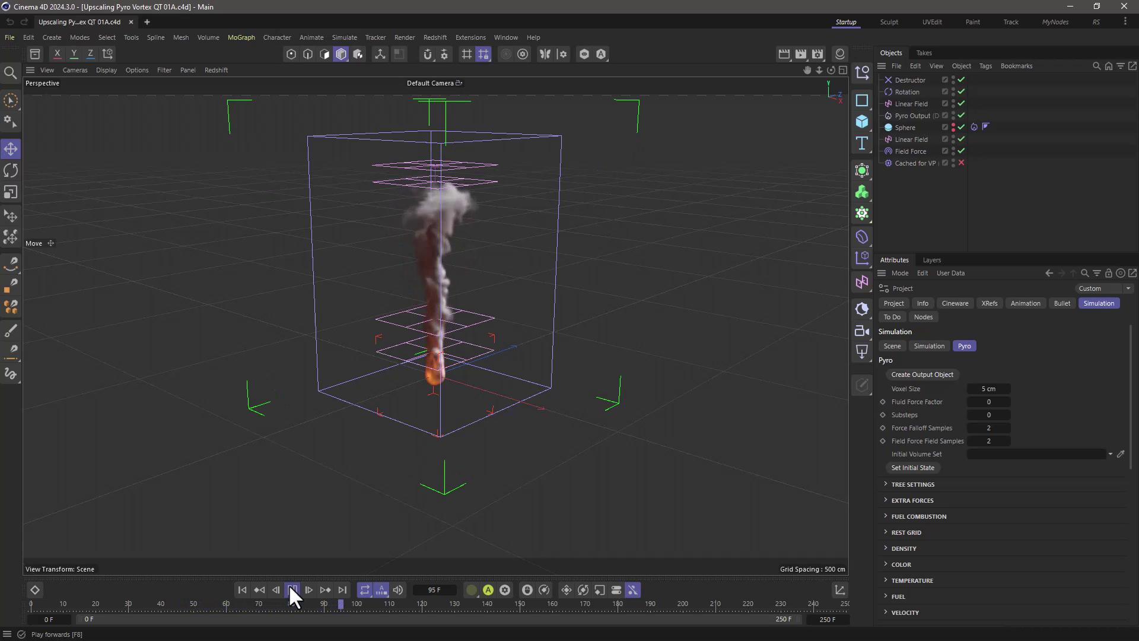
pyautogui.click(292, 589)
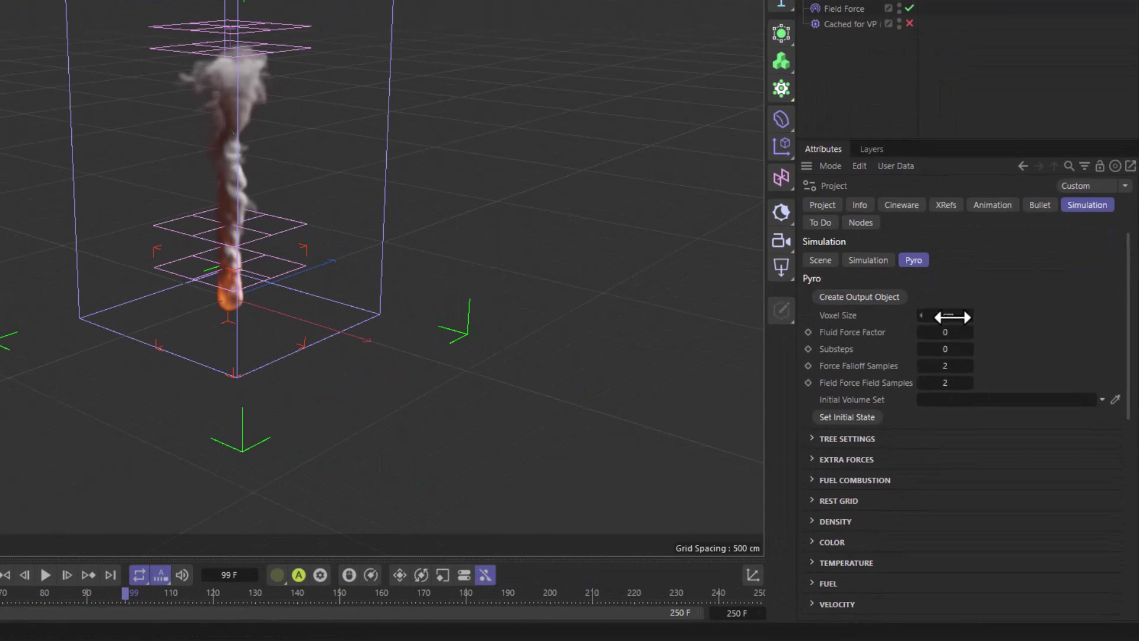
# Set the Pyro Voxel Size to 2.5 cm, rewind and replay the finer simulation
pyautogui.click(952, 317)
pyautogui.write('2.5')
pyautogui.press('Return')
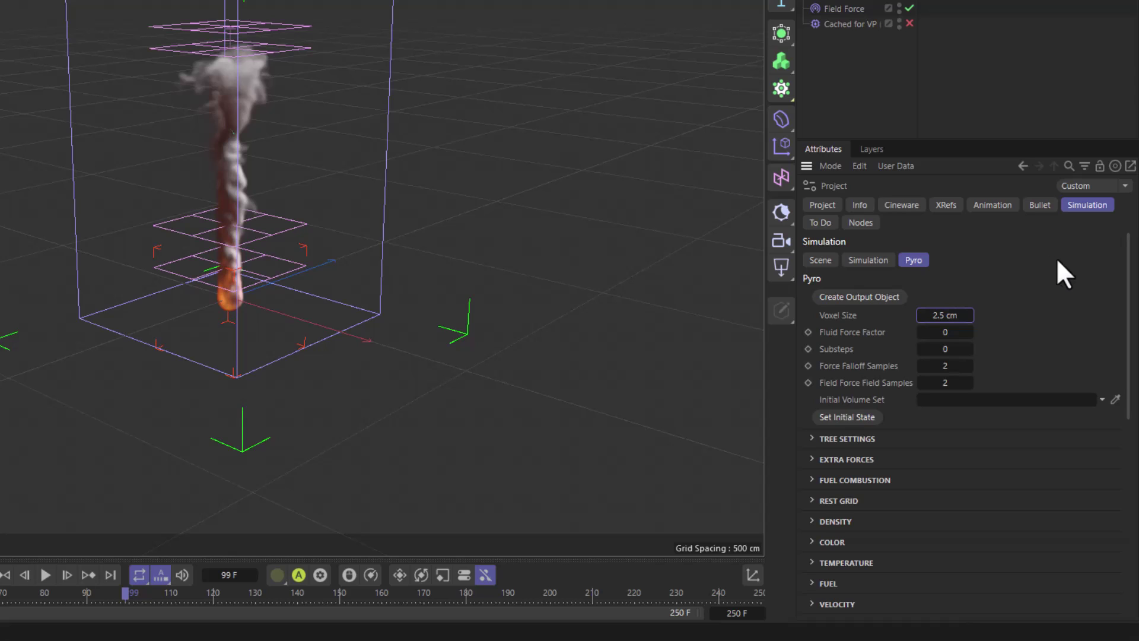
pyautogui.click(5, 575)
pyautogui.click(45, 573)
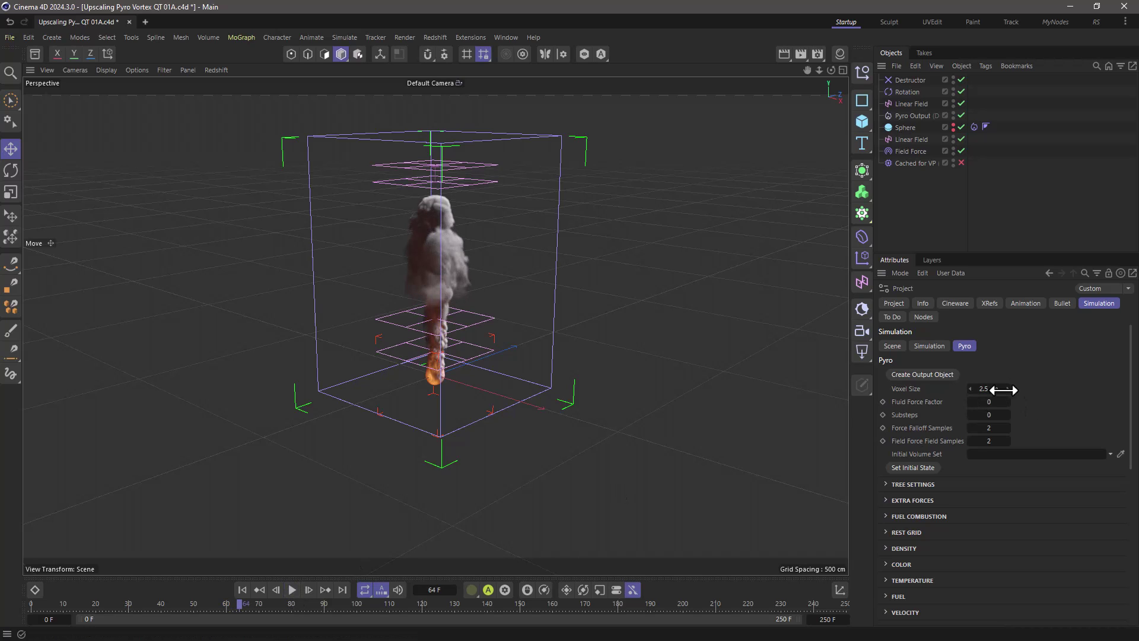
# Reset the Pyro Voxel Size back to 5 cm
pyautogui.moveTo(1004, 390); pyautogui.dragTo(997, 390)
pyautogui.click(996, 390)
pyautogui.write('5')
pyautogui.press('Return')
# Rewind to frame 0 and enable the Cached for VP output object
pyautogui.click(243, 589)
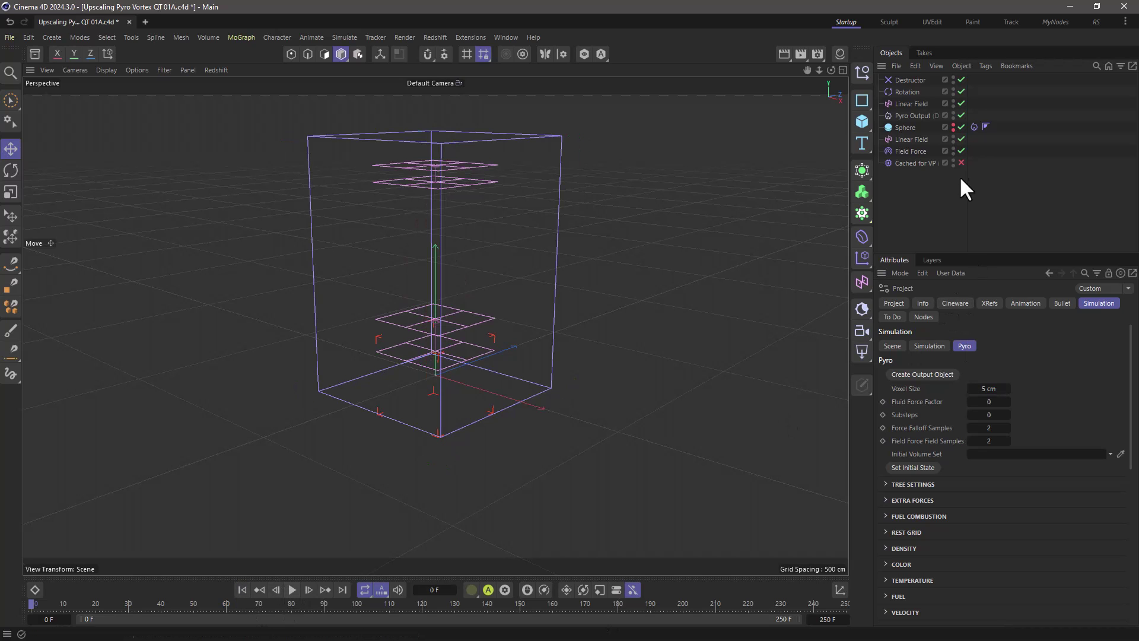
pyautogui.click(913, 163)
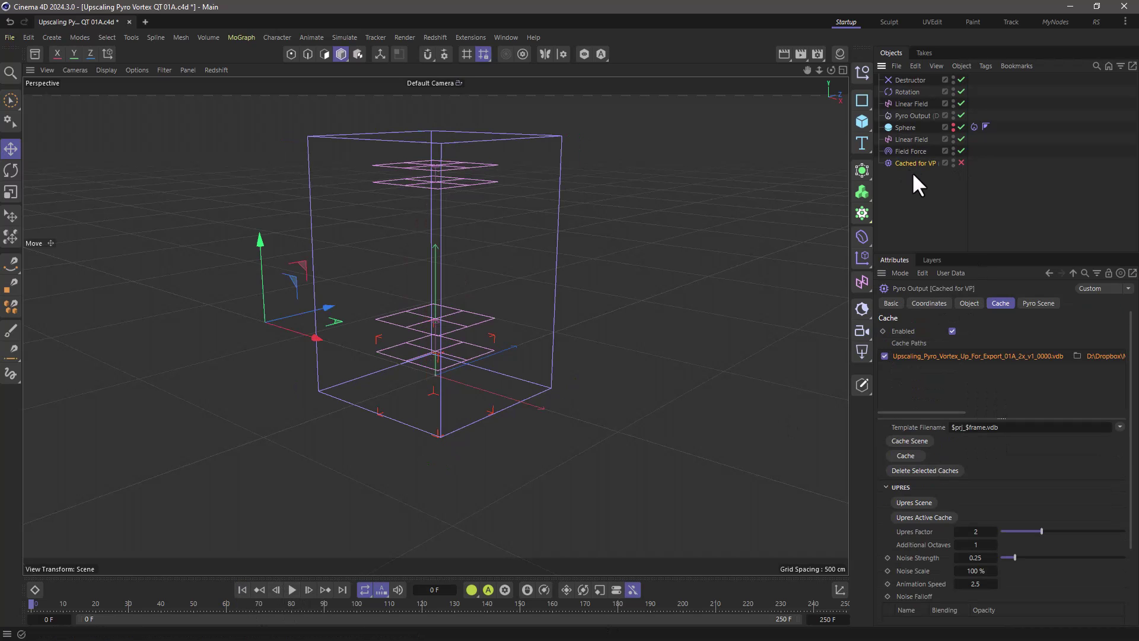
pyautogui.click(961, 162)
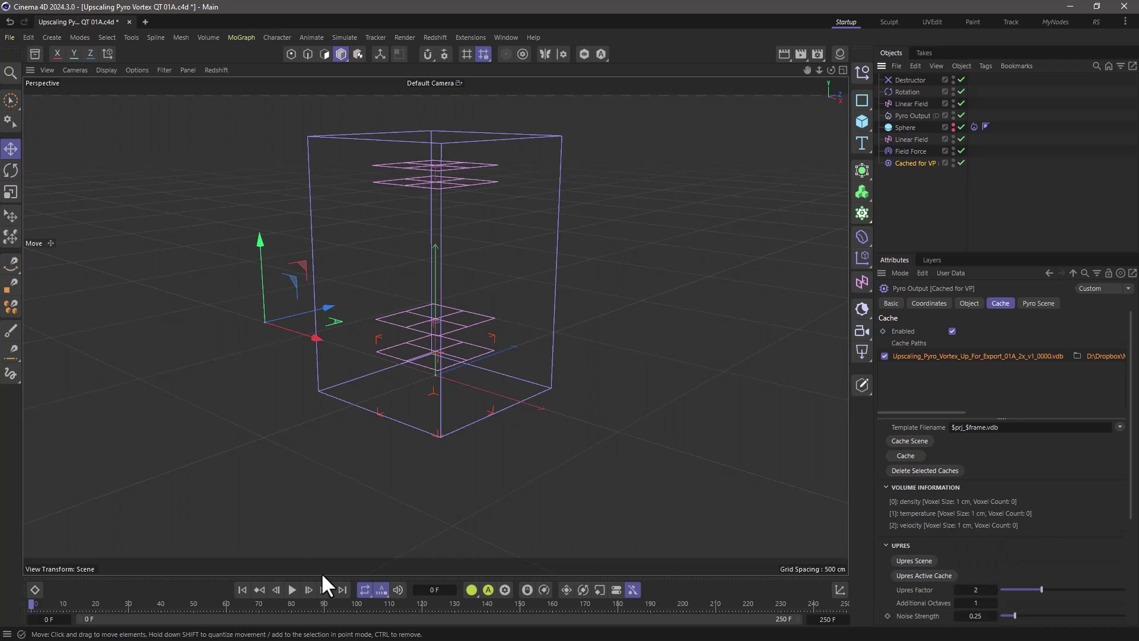
# Play to frame 70 and orbit to compare the cached and live plumes
pyautogui.click(292, 589)
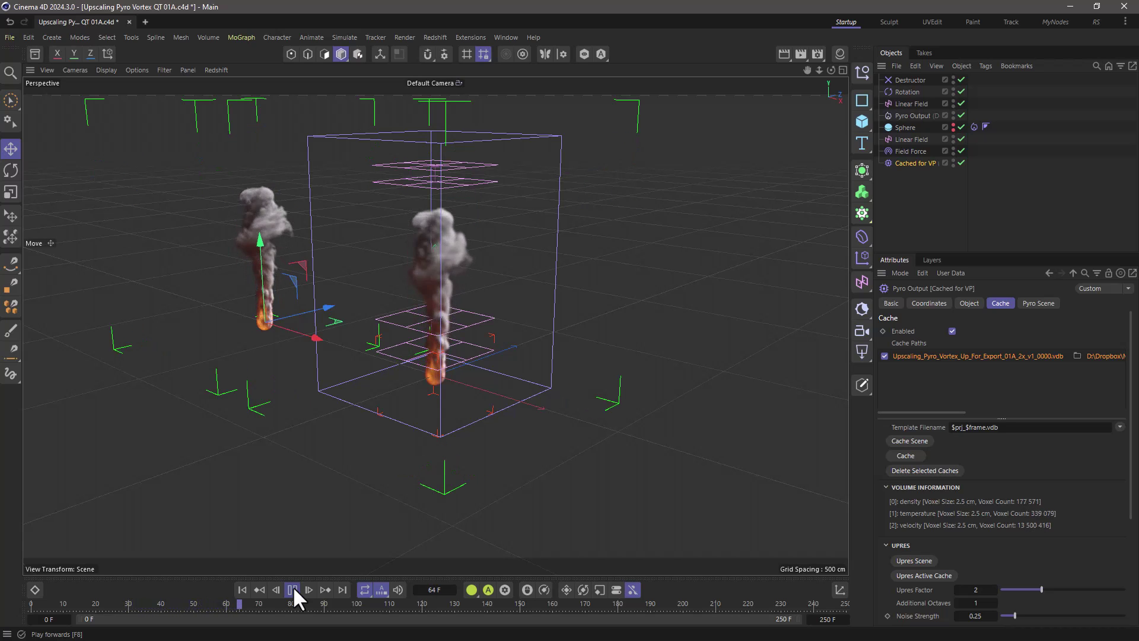
pyautogui.click(293, 587)
pyautogui.keyDown('alt'); pyautogui.moveTo(382, 221); pyautogui.dragTo(601, 165); pyautogui.keyUp('alt')
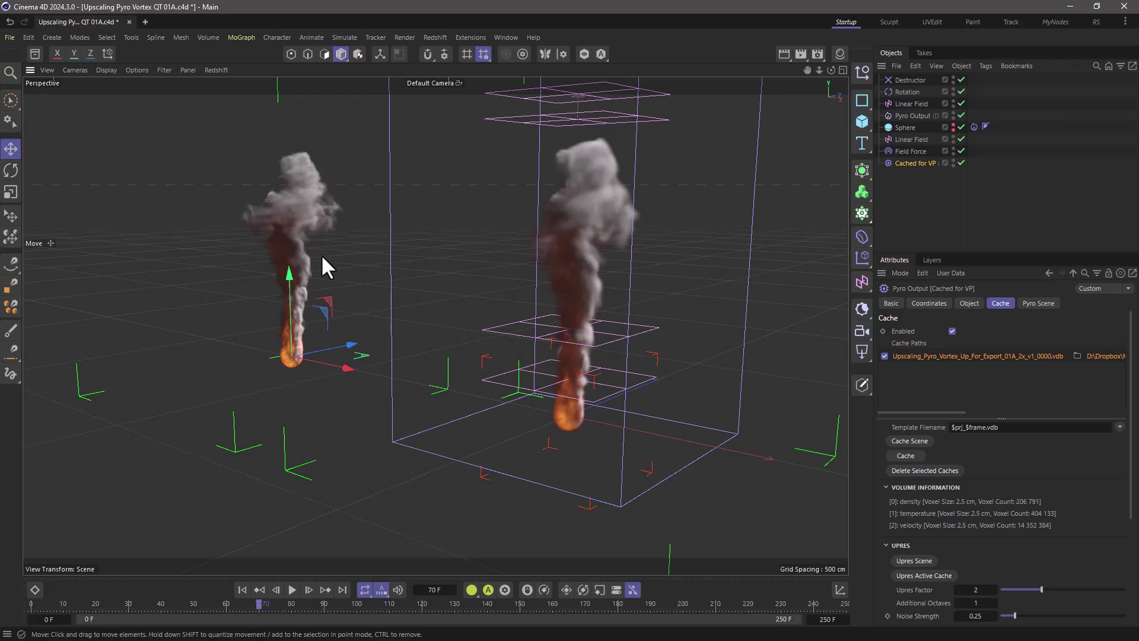
pyautogui.keyDown('alt'); pyautogui.moveTo(418, 311); pyautogui.dragTo(466, 365); pyautogui.keyUp('alt')
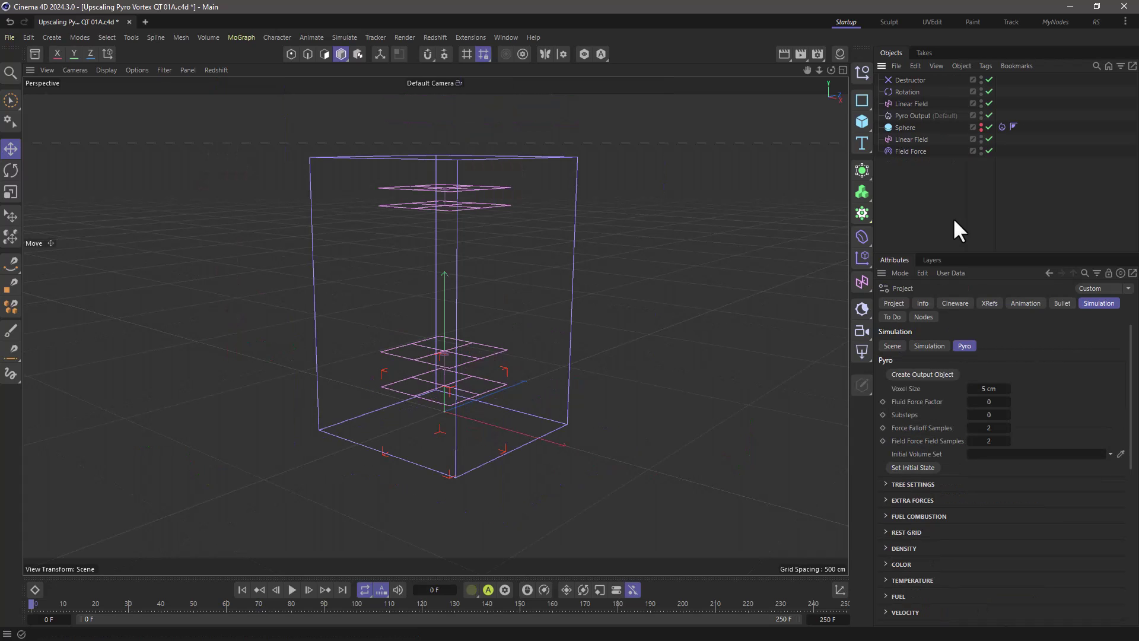
# Select Pyro Output and show its Object properties: Density, Temperature and Velocity exported
pyautogui.click(913, 114)
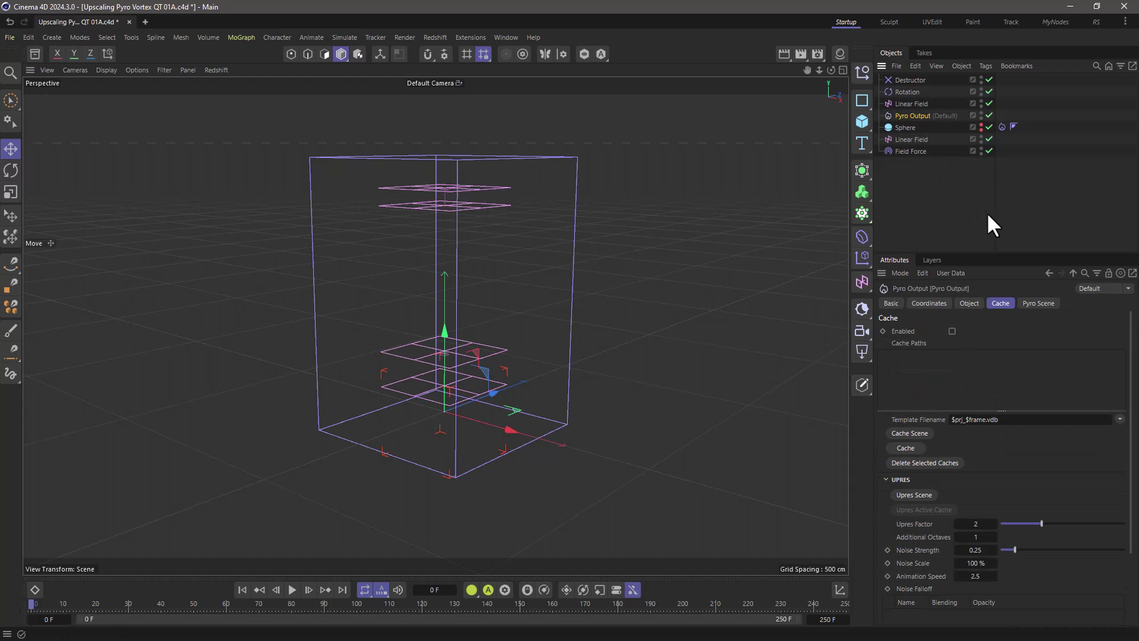
pyautogui.click(969, 305)
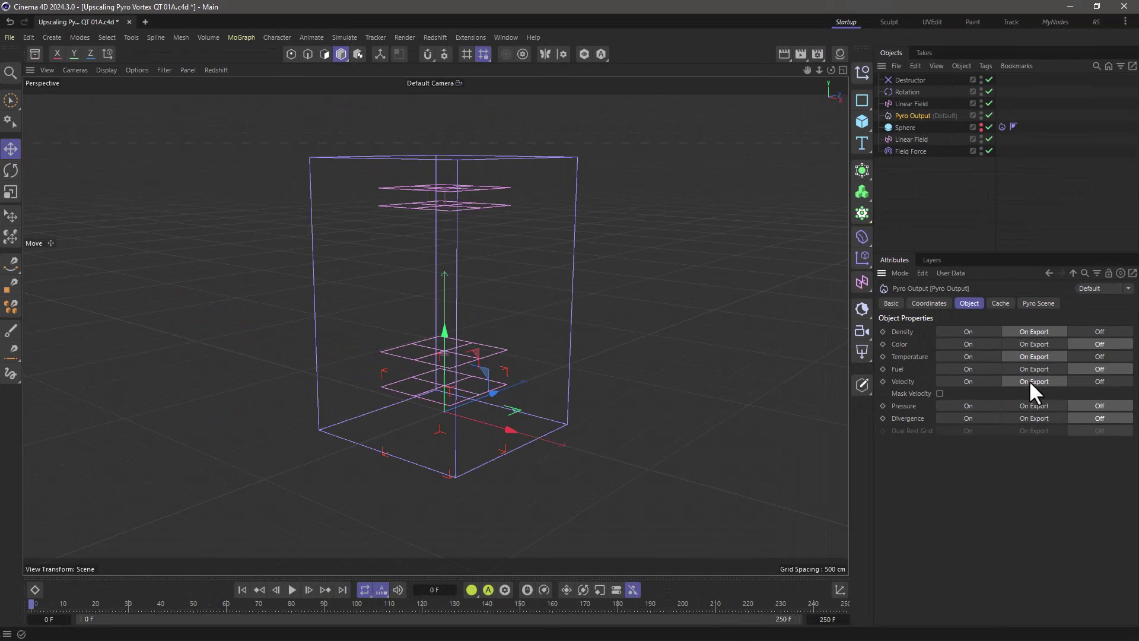
# Cache the Pyro scene to a chosen folder, not the project location, then check frame 110
pyautogui.click(1000, 303)
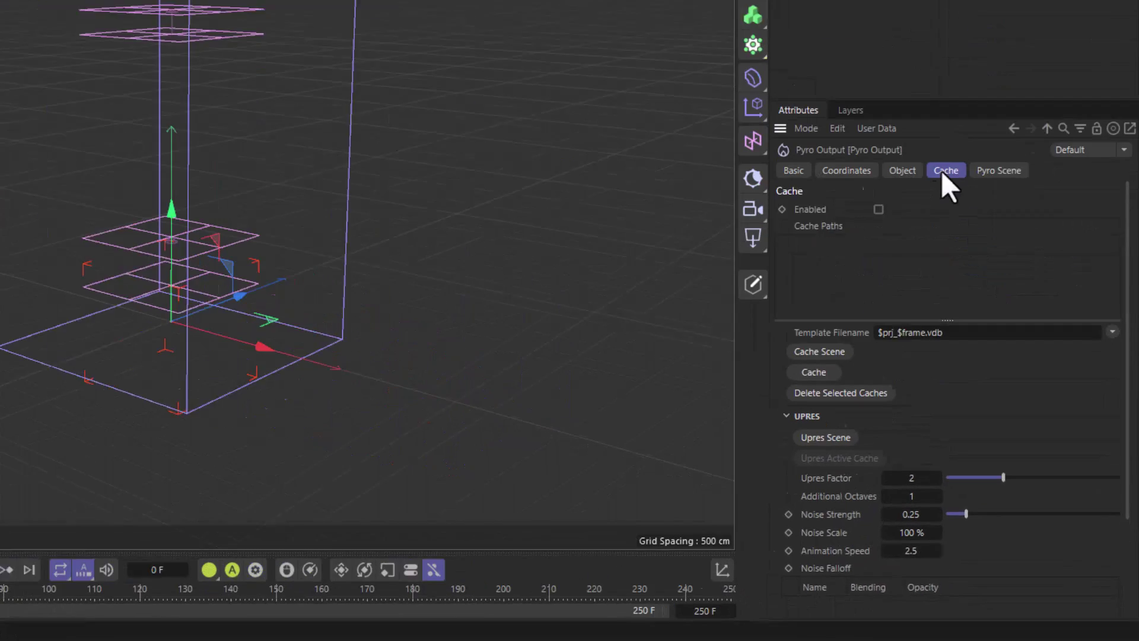
pyautogui.click(790, 319)
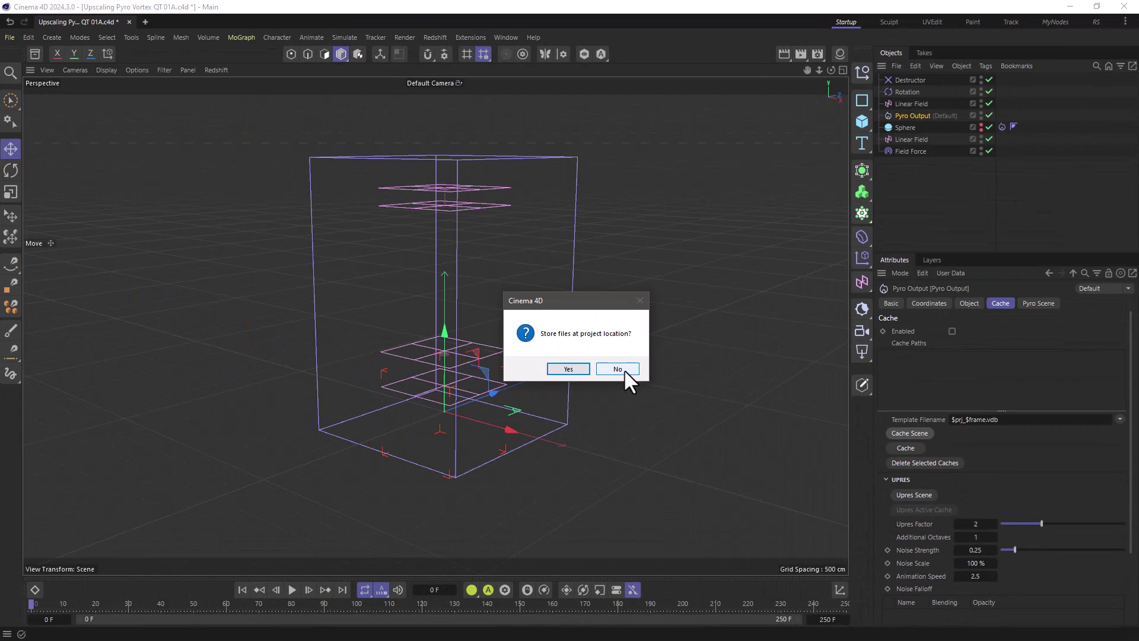
pyautogui.click(617, 369)
pyautogui.click(682, 436)
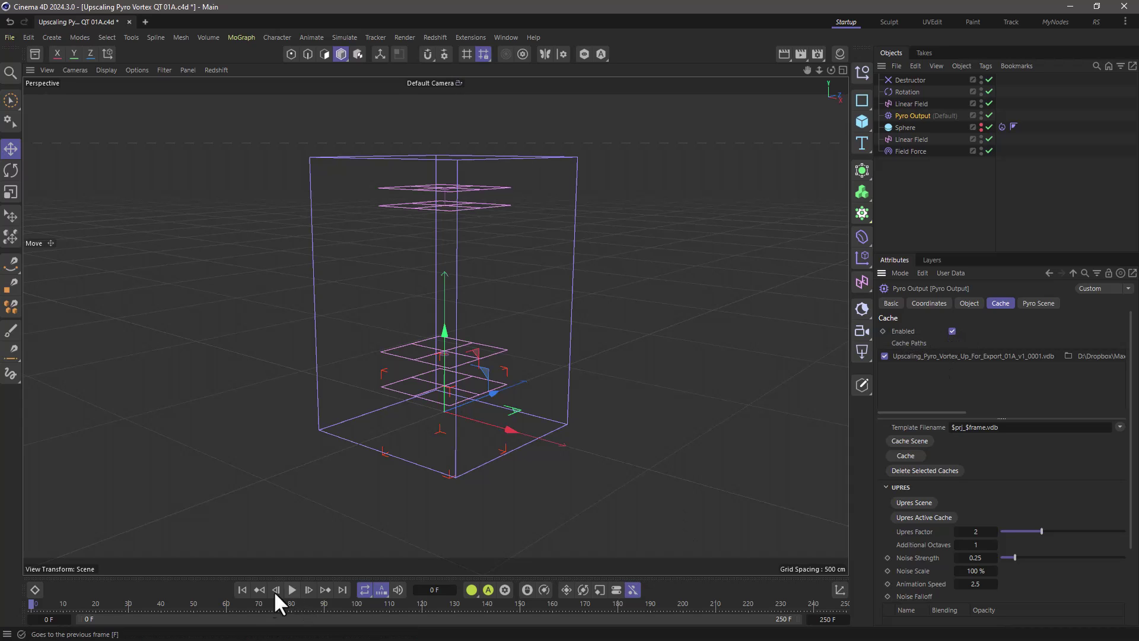
pyautogui.click(389, 603)
# Scrub the new cache to early frames, select it and start a 2x upres
pyautogui.moveTo(584, 598); pyautogui.dragTo(31, 604)
pyautogui.click(932, 357)
pyautogui.click(942, 522)
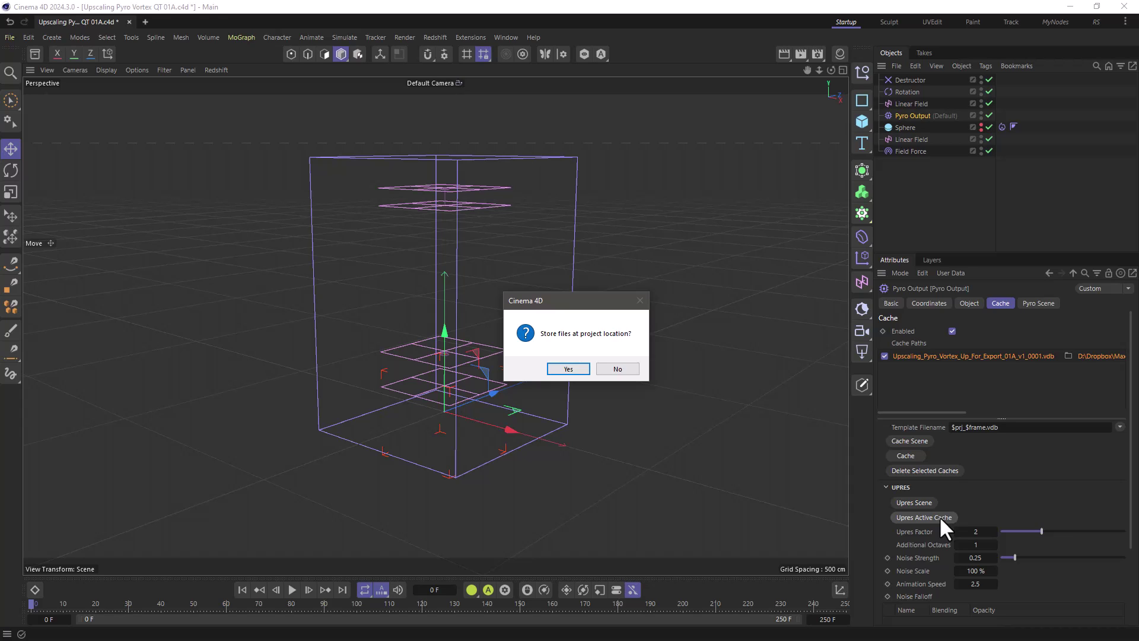
# Store the 2x upres at the project location and scrub the upscaled cache to frame 73
pyautogui.press('Return')
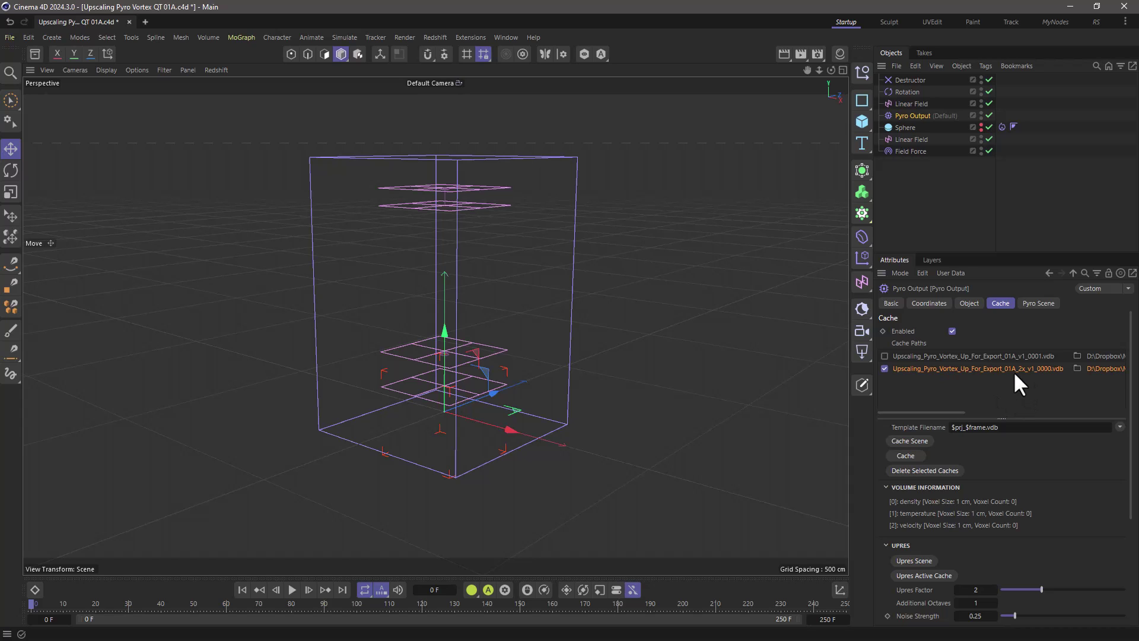
pyautogui.moveTo(197, 600); pyautogui.dragTo(315, 603)
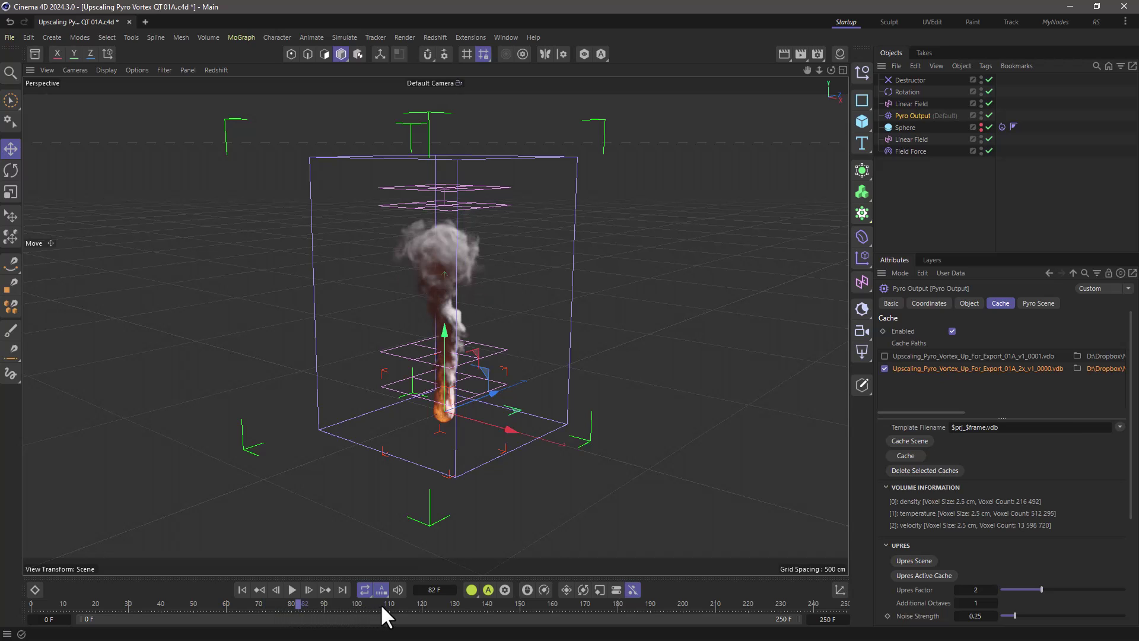